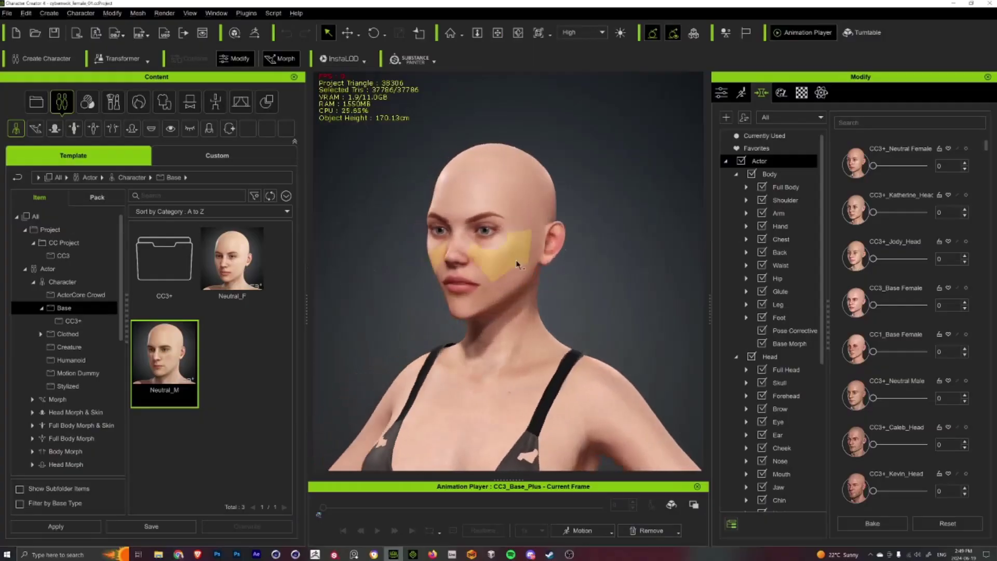
Orbit the viewport around the bald Neutral base female head
{"action": "right_click_drag", "start_coordinate": [426, 320], "coordinate": [572, 306]}
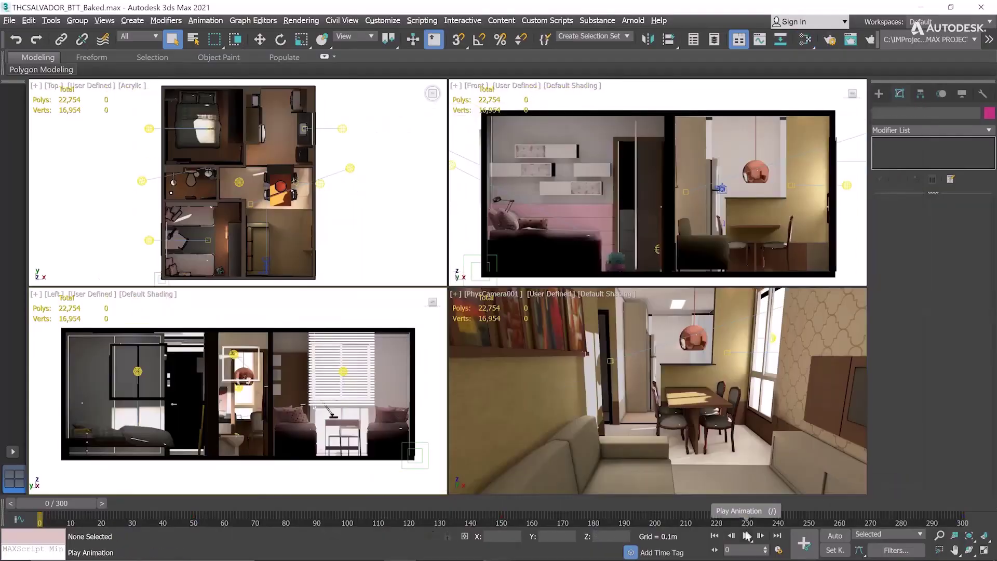
Play the scene, apply Curly Bangs hair to the character, and confirm the colour
{"action": "left_click", "coordinate": [745, 535]}
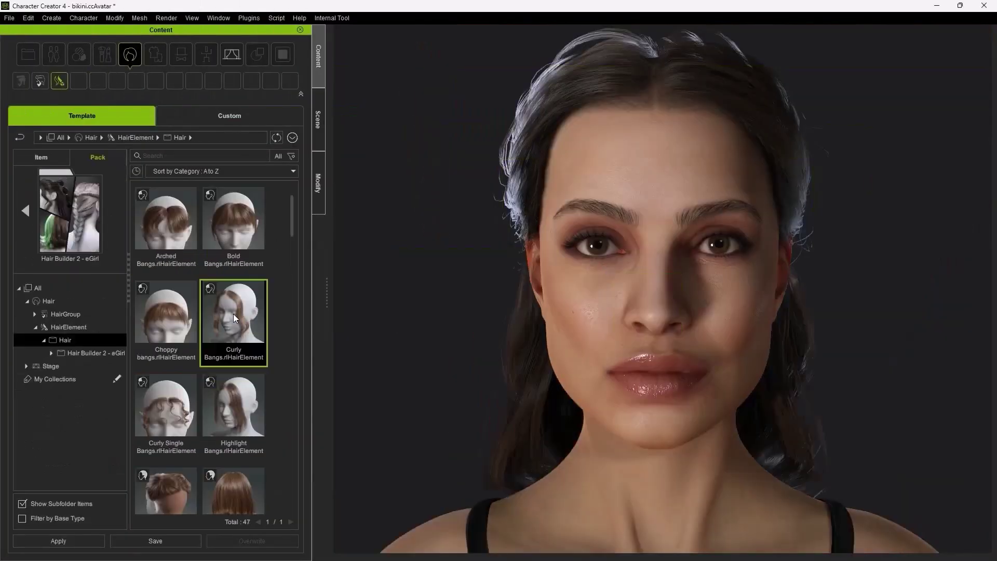
{"action": "left_click_drag", "start_coordinate": [234, 318], "coordinate": [575, 316]}
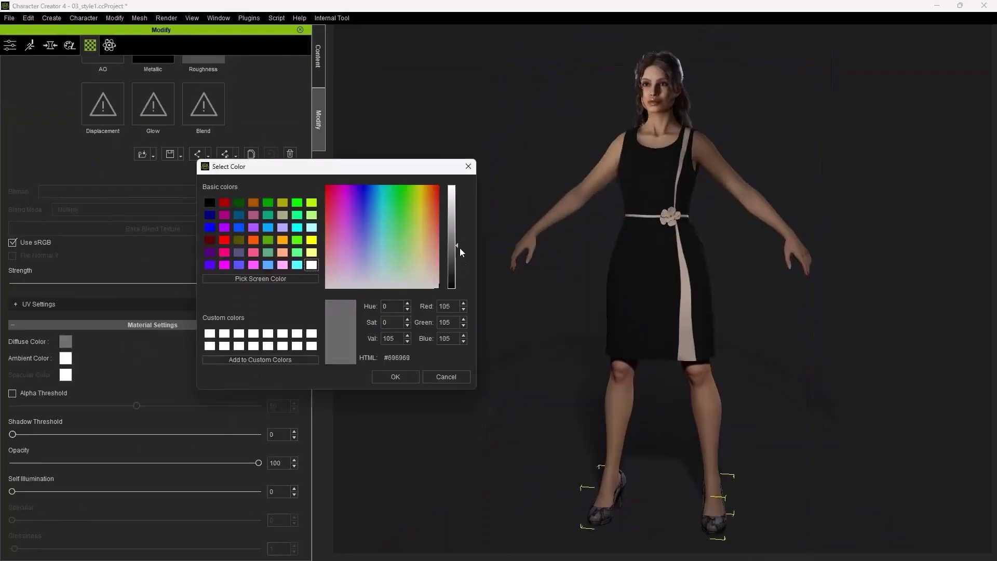
{"action": "left_click", "coordinate": [396, 377]}
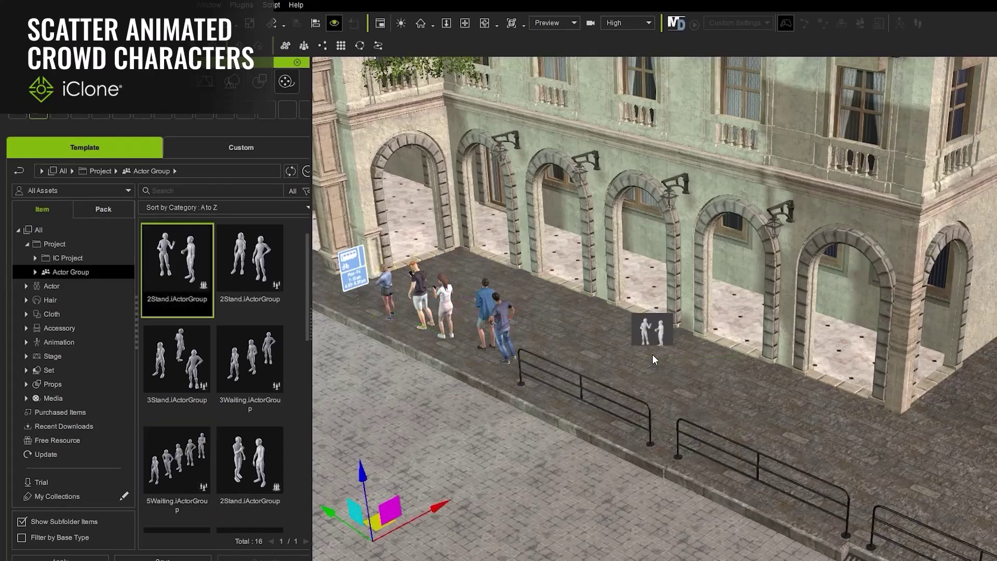
Place the 3Sit seated actor group from Social Actions into the street scene
{"action": "left_click_drag", "start_coordinate": [177, 307], "coordinate": [825, 470]}
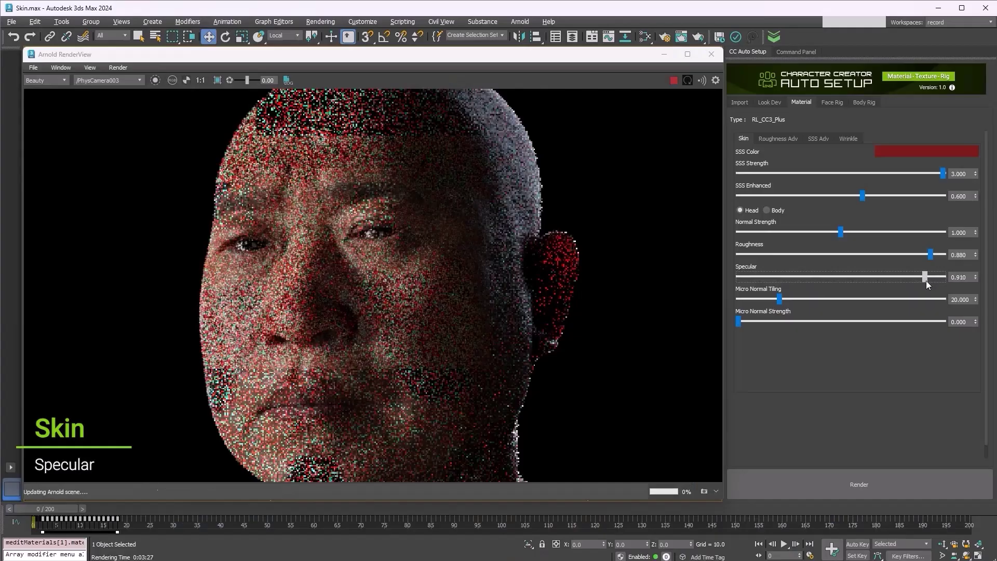
Compare the before/after renders, then export and save the character as FBX
{"action": "left_click_drag", "start_coordinate": [184, 221], "coordinate": [579, 234]}
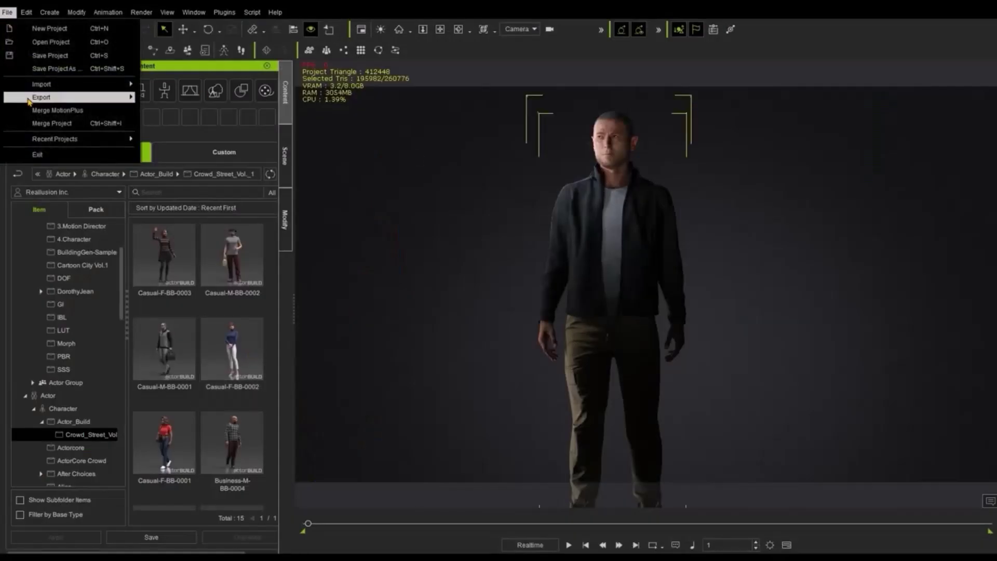
{"action": "left_click", "coordinate": [366, 364]}
{"action": "left_click", "coordinate": [410, 270]}
Set the CC Auto Setup render engine to Arnold and browse for the character files
{"action": "left_click", "coordinate": [854, 133]}
{"action": "left_click", "coordinate": [841, 191]}
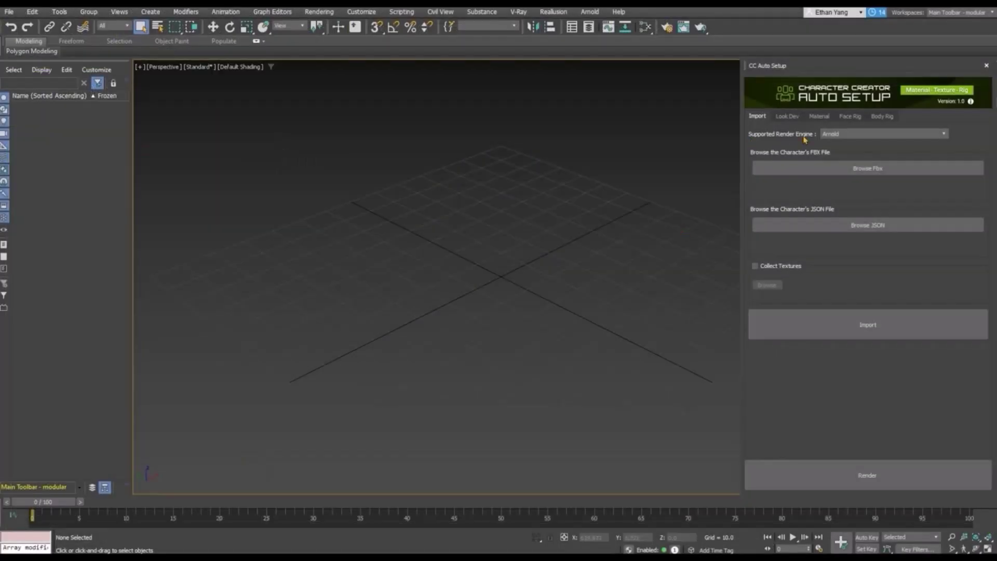
{"action": "left_click", "coordinate": [777, 229]}
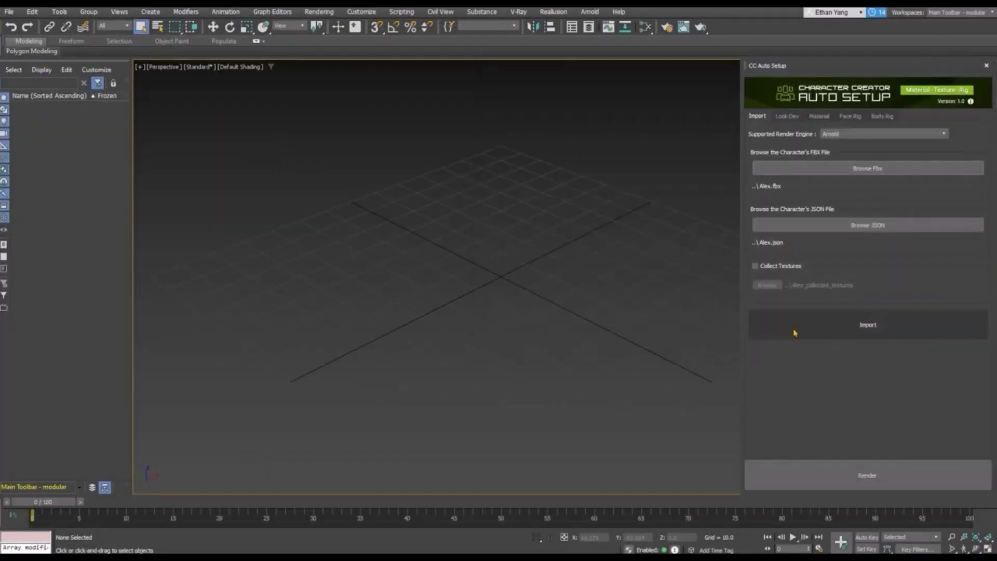
Import the character, review the head's Morpher channels, and rotate the rig's right hand
{"action": "left_click", "coordinate": [794, 333]}
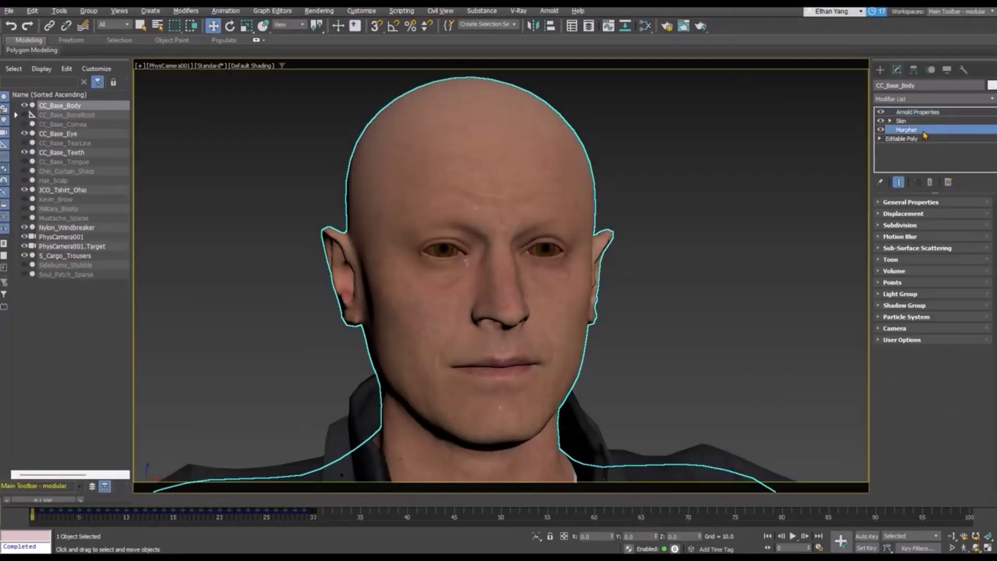
{"action": "left_click", "coordinate": [923, 130]}
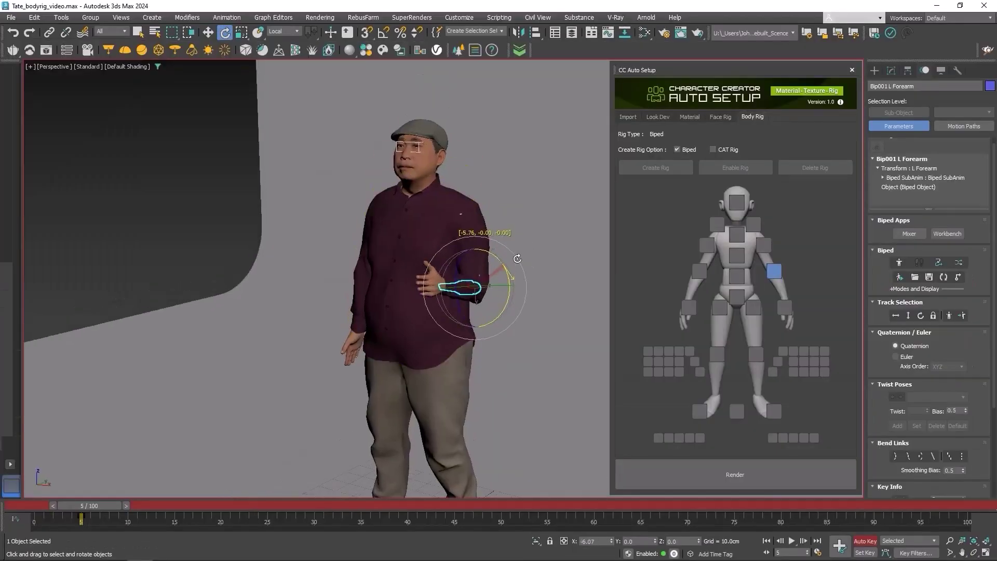
{"action": "left_click_drag", "start_coordinate": [465, 213], "coordinate": [337, 200]}
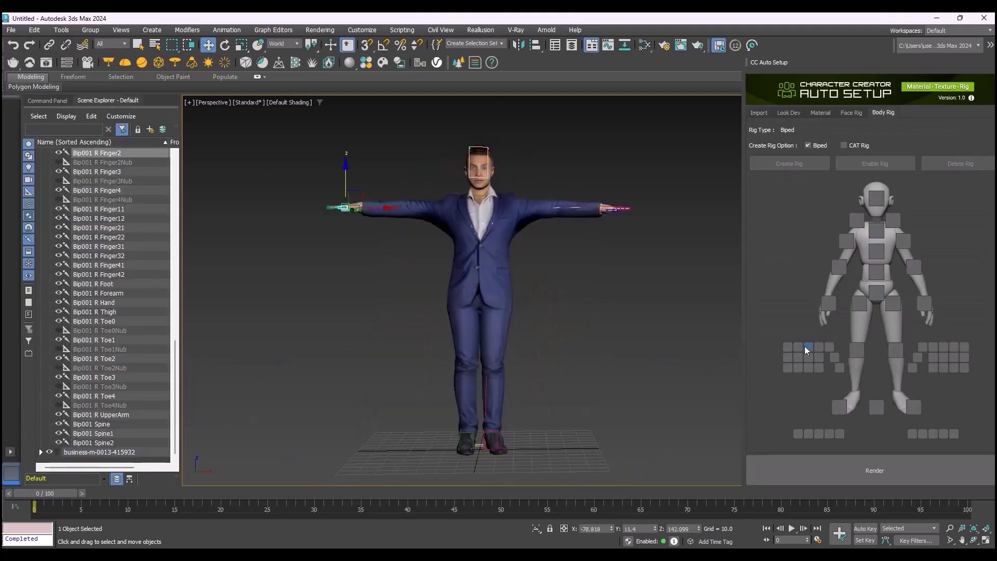
Show the Motion panel and select Bip001 R Foot in the Biped body picker
{"action": "left_click", "coordinate": [63, 101]}
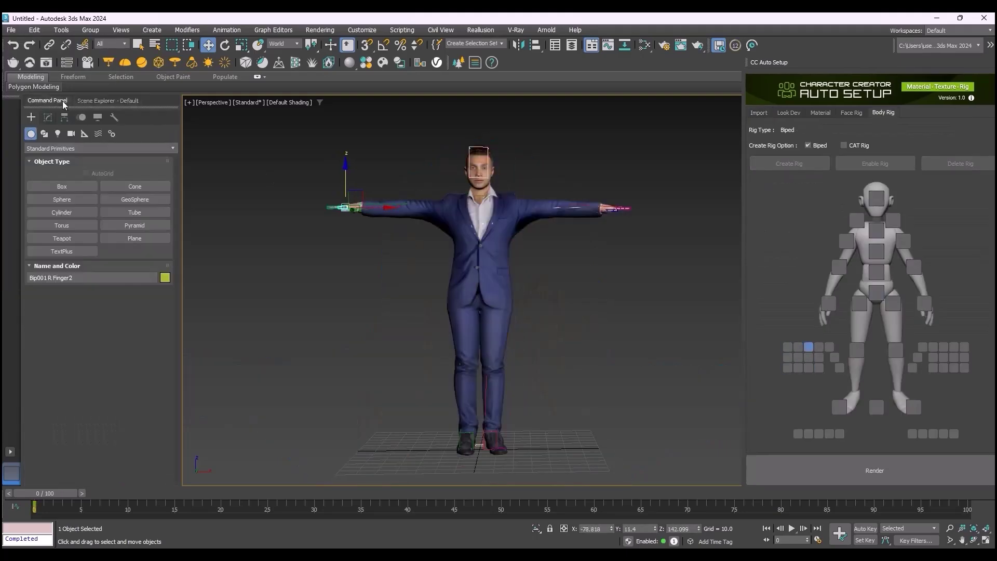
{"action": "left_click", "coordinate": [82, 117]}
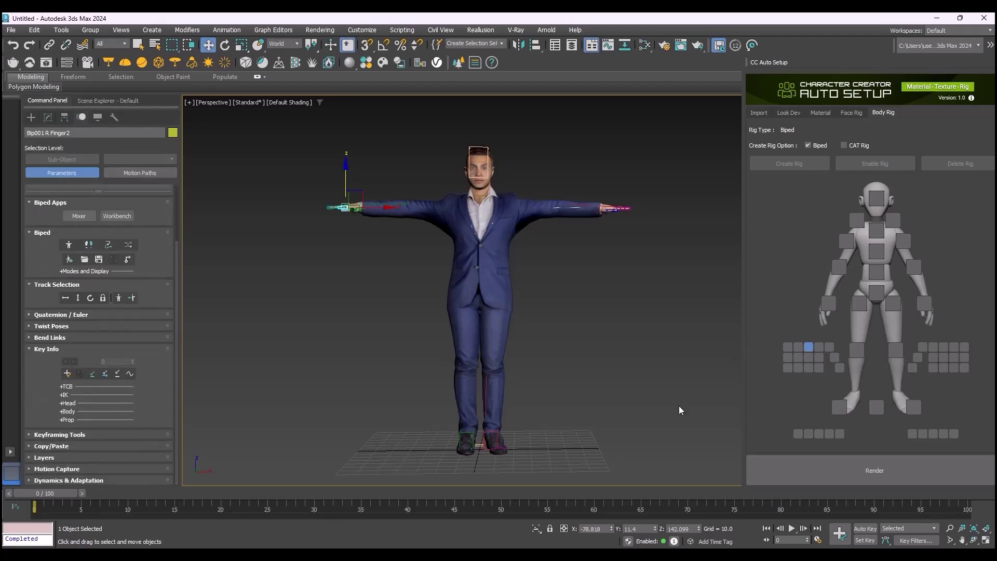
{"action": "left_click", "coordinate": [840, 407]}
Select the character's body mesh, then the CAT rig's CC3_Pelvis bone
{"action": "scroll", "coordinate": [68, 307], "scroll_direction": "up", "scroll_amount": 2}
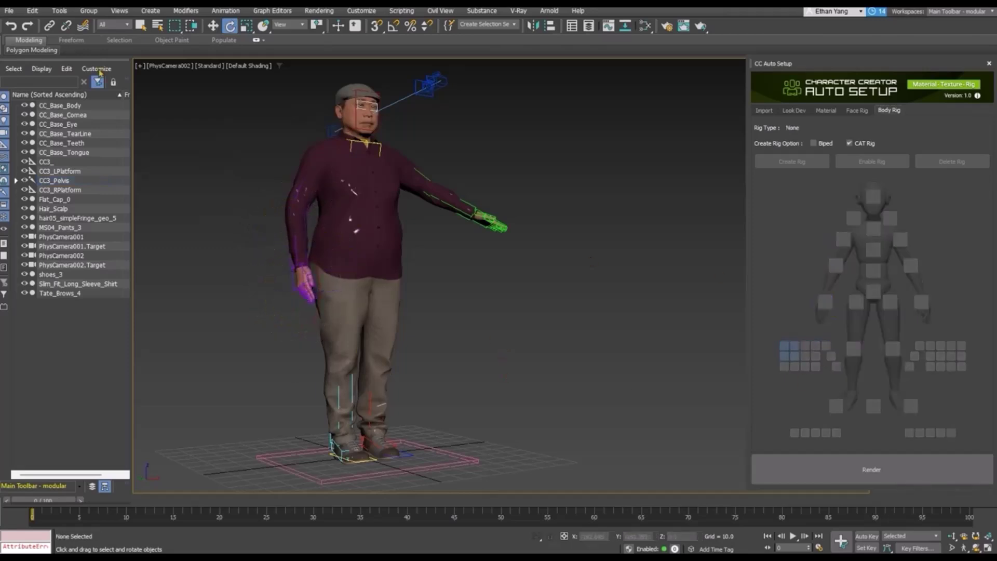
{"action": "left_click", "coordinate": [870, 322]}
{"action": "left_click", "coordinate": [875, 294]}
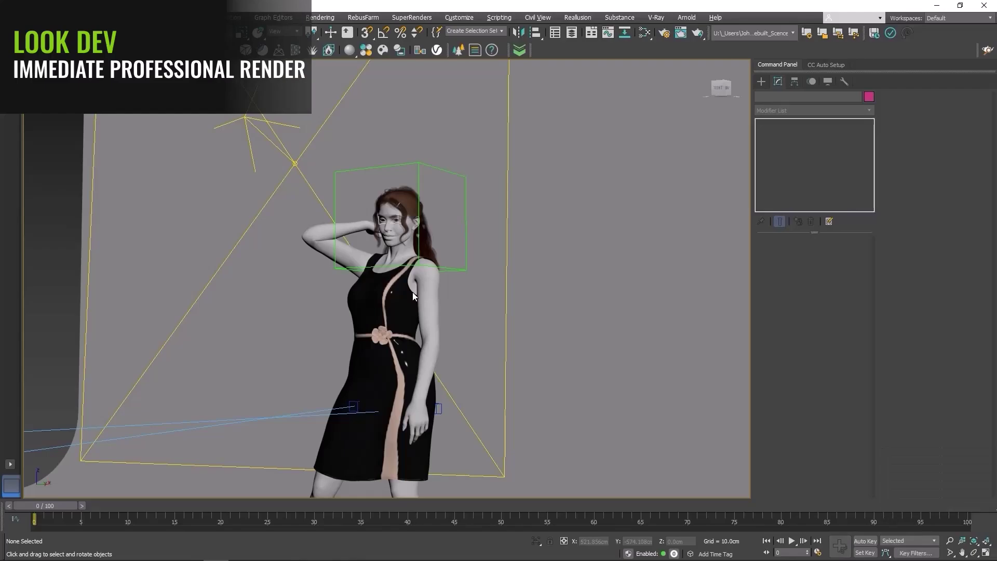
Switch to rotate mode and apply a warm look-dev lighting preset
{"action": "scroll", "coordinate": [429, 190], "scroll_direction": "up", "scroll_amount": 4}
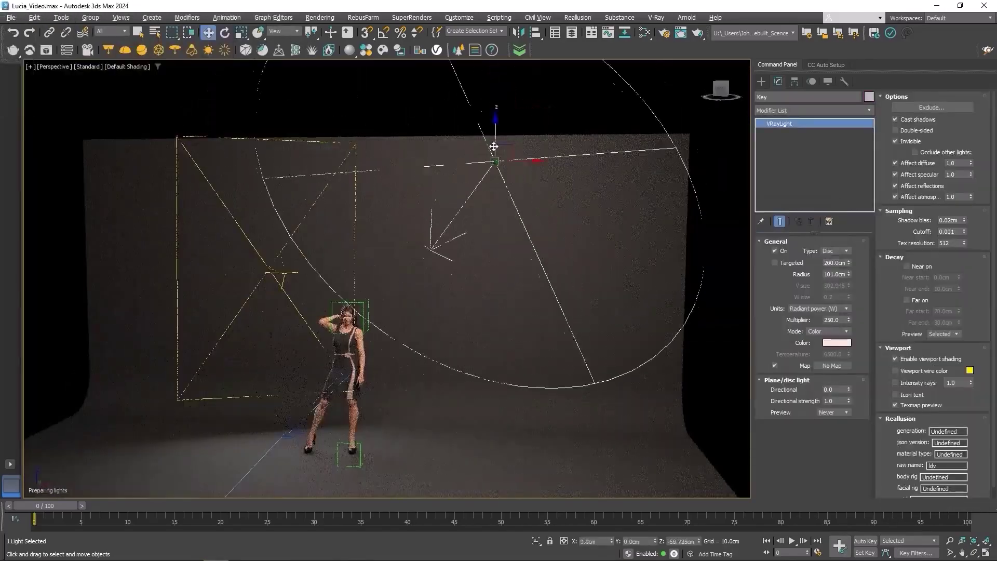
{"action": "key", "text": "e"}
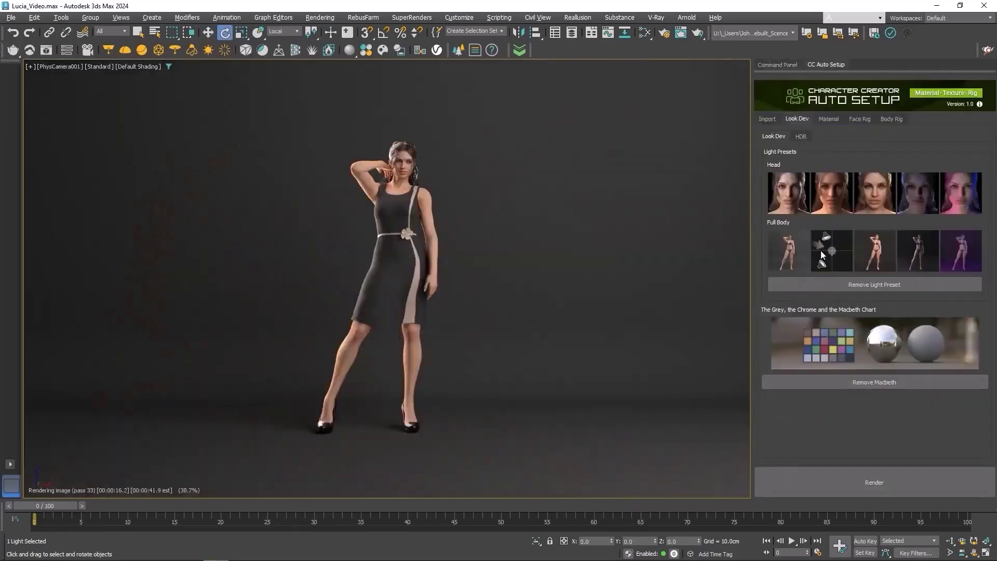
{"action": "left_click", "coordinate": [820, 250]}
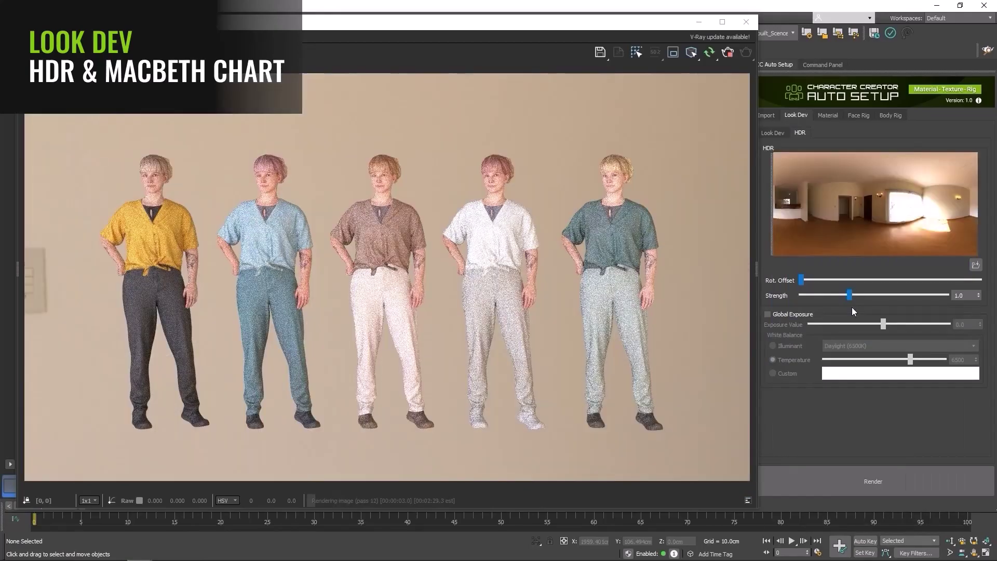
Rotate the HDR environment lighting and set the exposure to 10.0
{"action": "left_click_drag", "start_coordinate": [801, 280], "coordinate": [916, 280]}
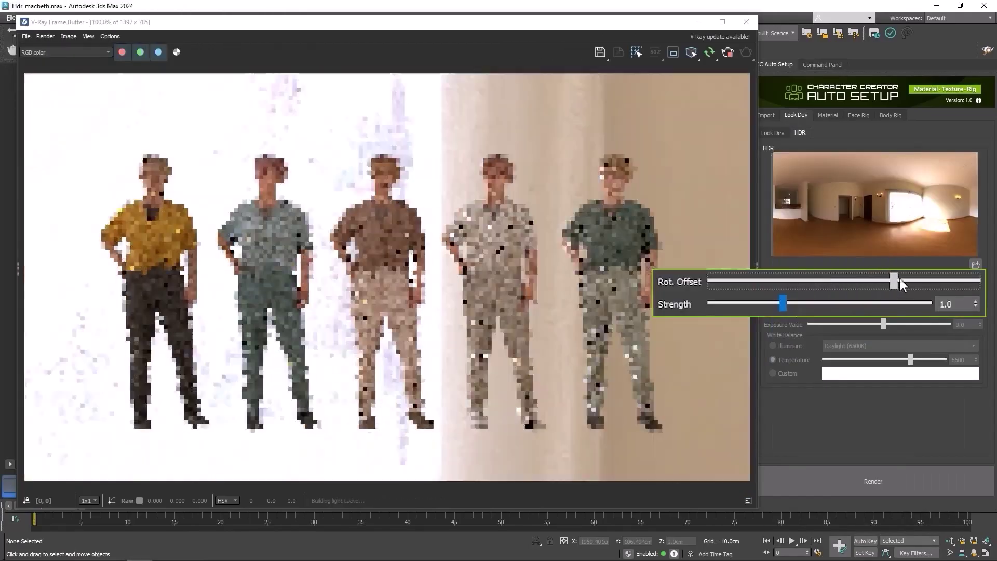
{"action": "left_click_drag", "start_coordinate": [837, 301], "coordinate": [817, 303]}
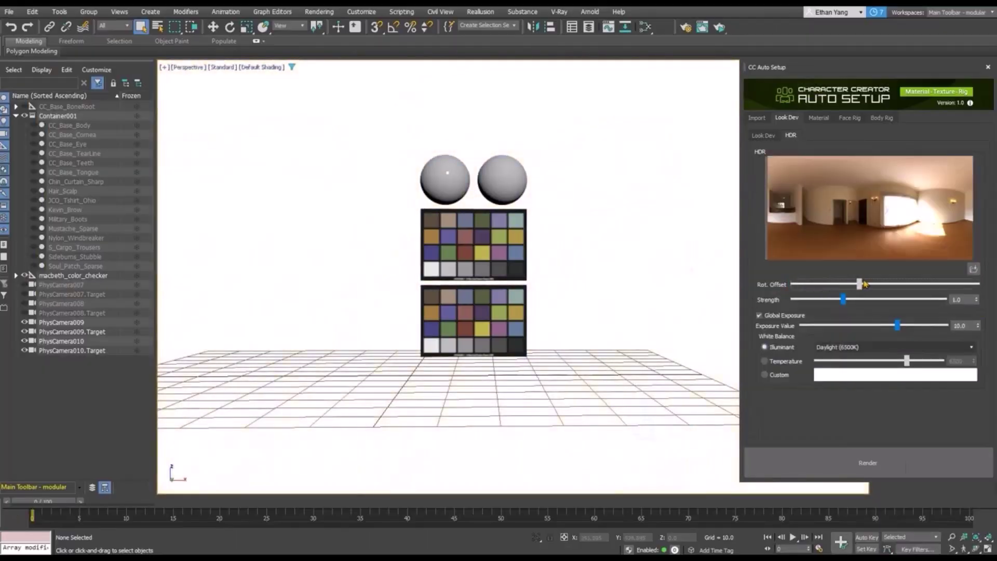
{"action": "left_click_drag", "start_coordinate": [864, 283], "coordinate": [943, 283]}
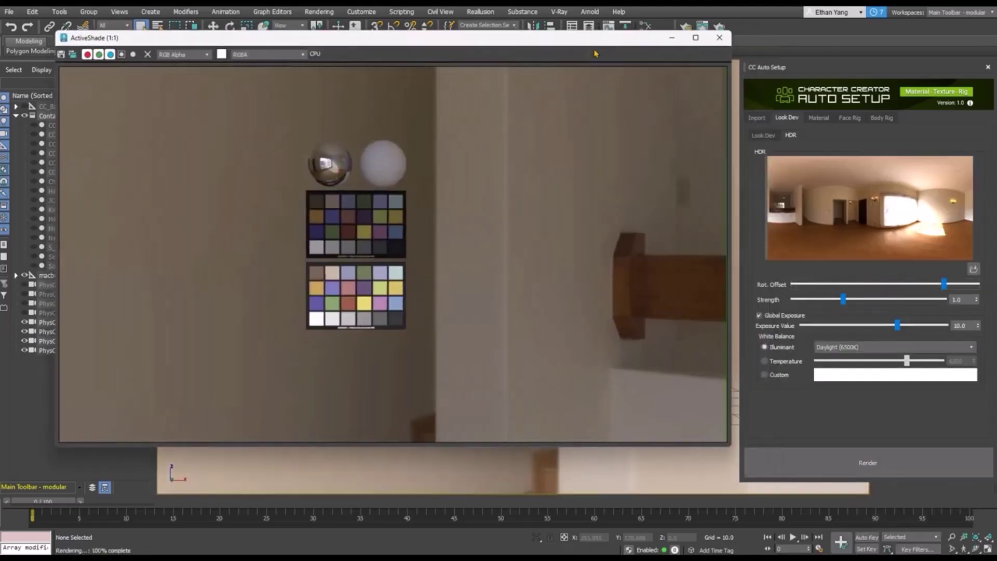
{"action": "mouse_move", "coordinate": [897, 326]}
{"action": "left_mouse_down"}
{"action": "mouse_move", "coordinate": [905, 325]}
{"action": "mouse_move", "coordinate": [891, 325]}
{"action": "left_mouse_up"}
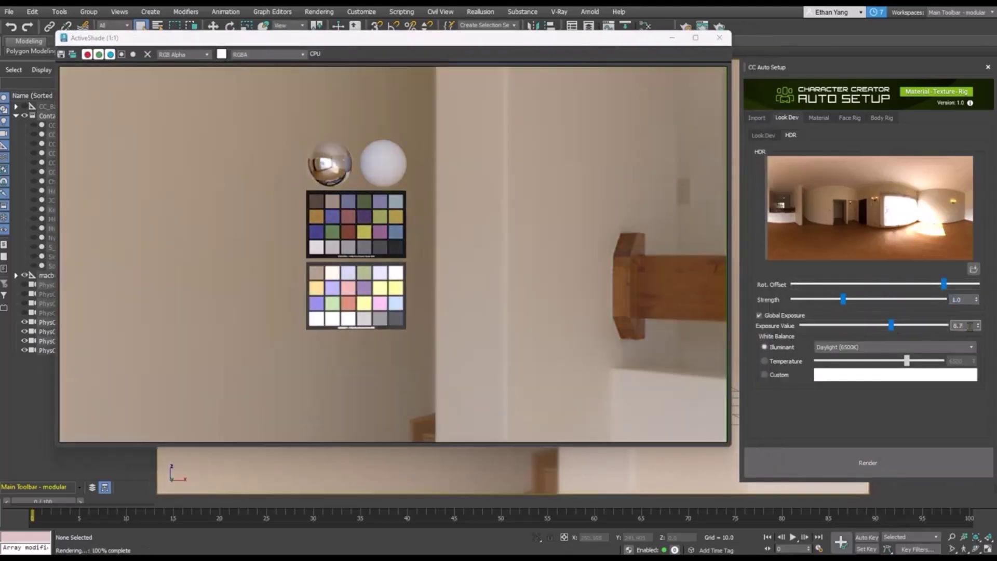
{"action": "double_click", "coordinate": [971, 326]}
{"action": "type", "text": "10"}
{"action": "key", "text": "Return"}
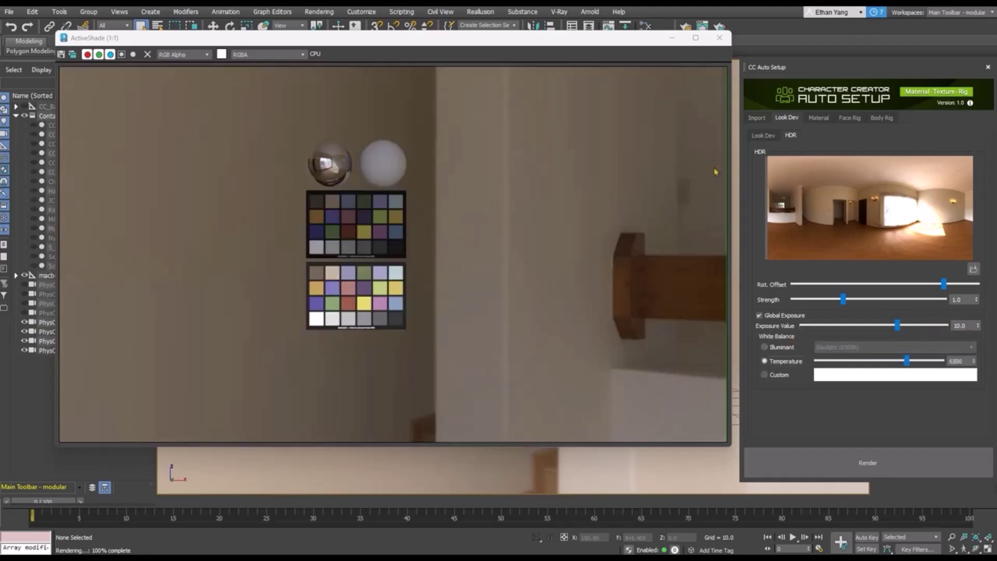
Remove the Macbeth chart and spheres, and light the head with the first Head preset
{"action": "left_click", "coordinate": [719, 40]}
{"action": "left_click", "coordinate": [788, 384]}
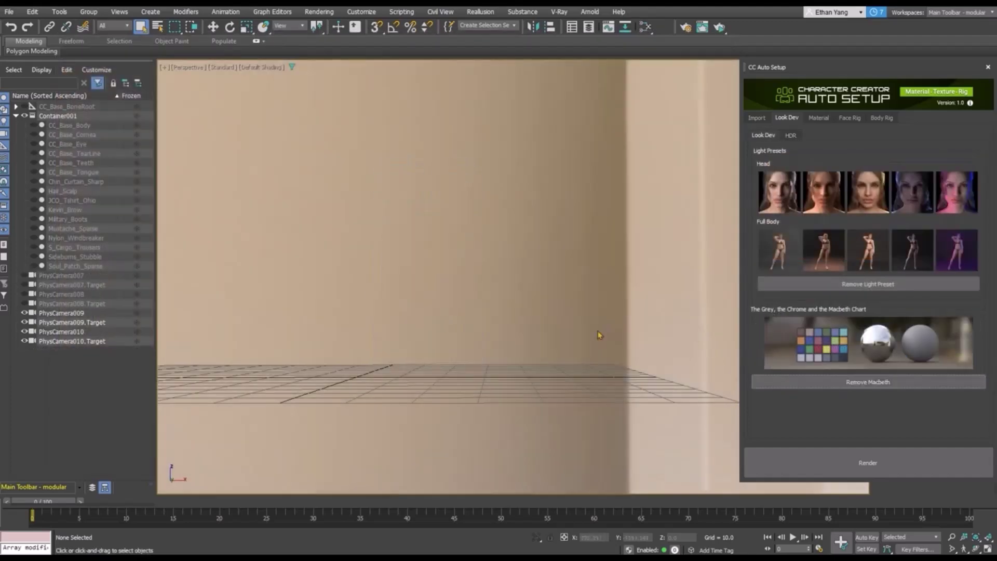
{"action": "left_click", "coordinate": [780, 207]}
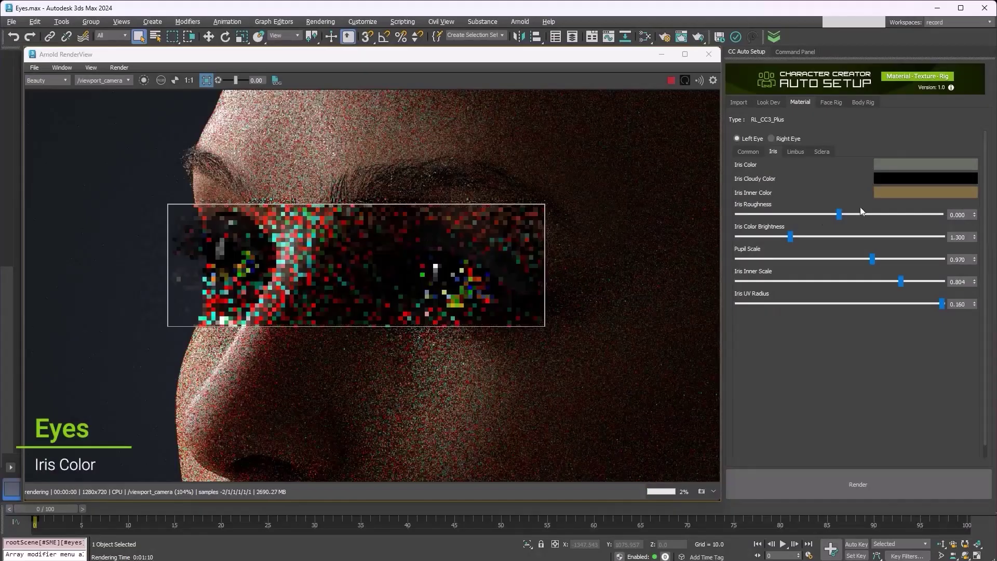
Choose a brown iris inner colour and compare the eye render with the before/after wipe
{"action": "left_click", "coordinate": [877, 194]}
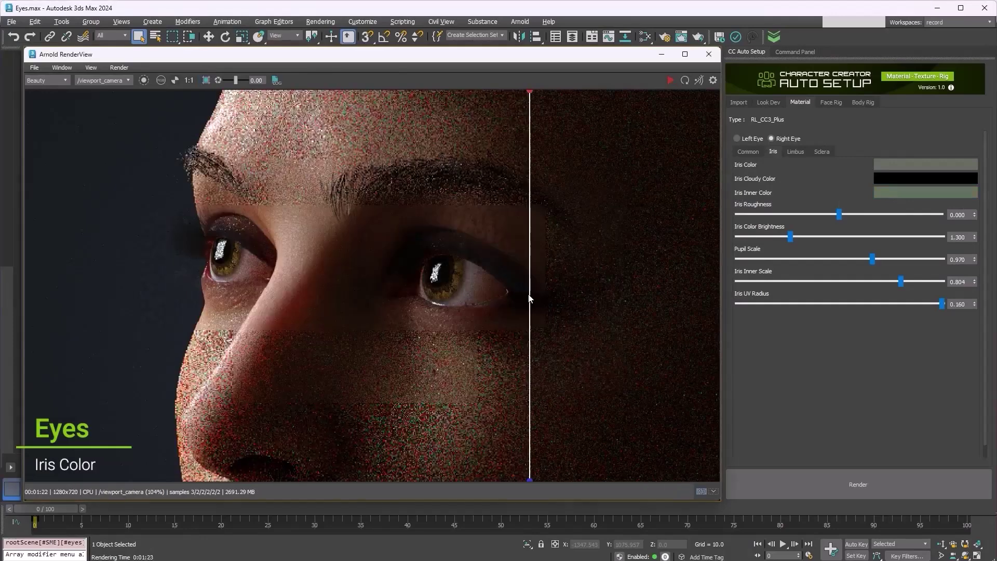
{"action": "left_click_drag", "start_coordinate": [529, 295], "coordinate": [235, 295]}
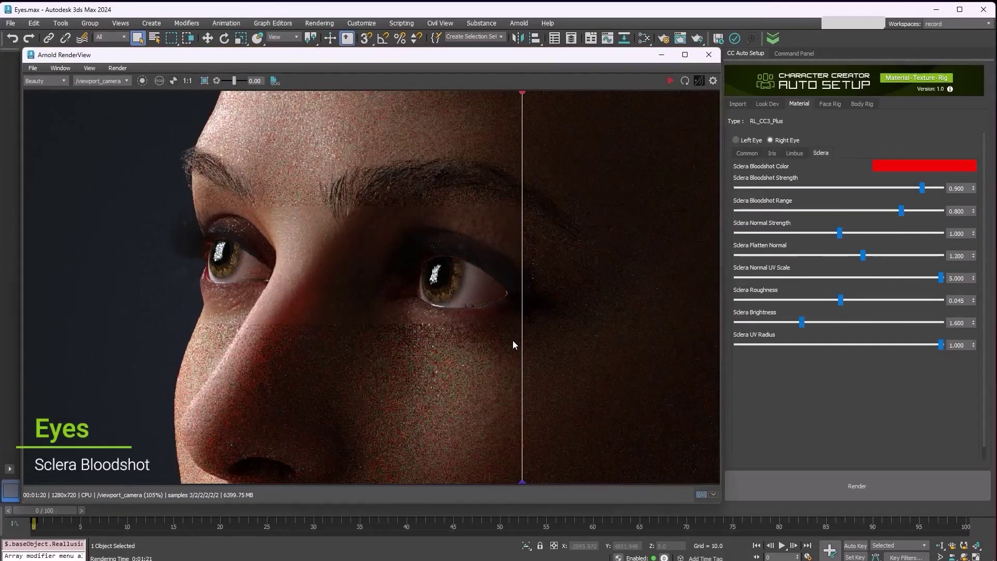
{"action": "left_click_drag", "start_coordinate": [191, 330], "coordinate": [181, 330]}
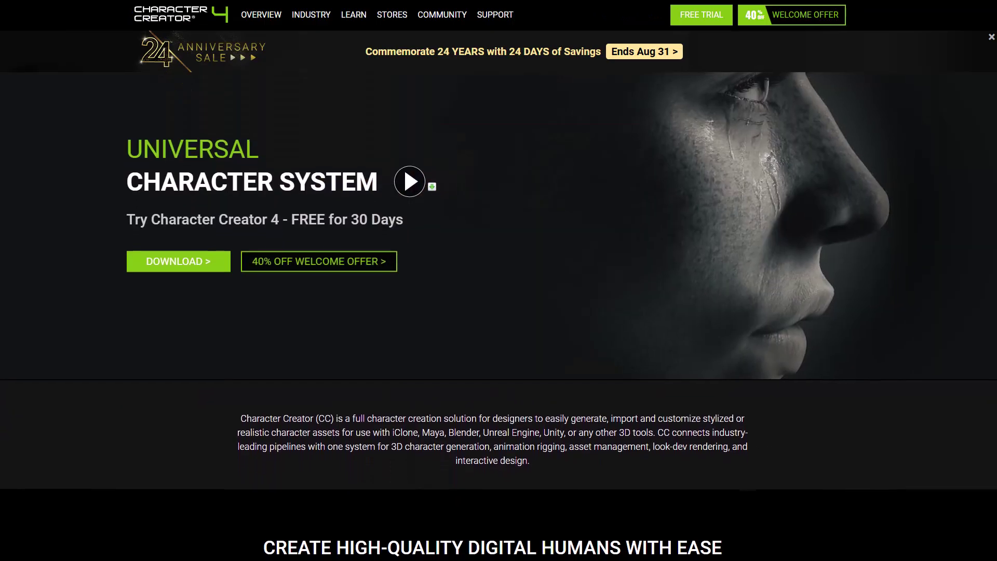
Scroll through the Character Creator 4 and iClone 8 pages to the 2024 3D Character Contest page
{"action": "scroll", "coordinate": [498, 260], "scroll_direction": "down", "scroll_amount": 2}
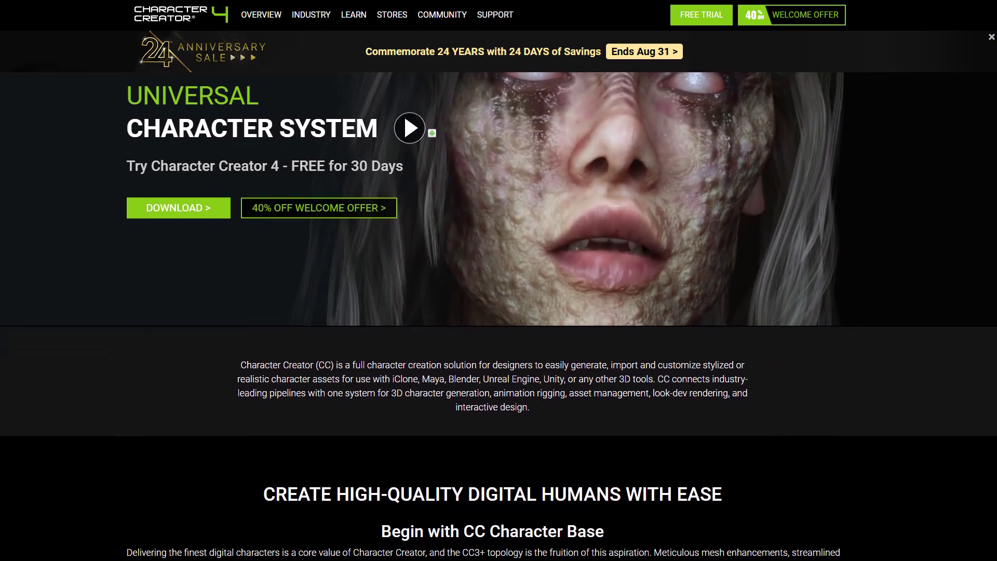
{"action": "scroll", "coordinate": [498, 280], "scroll_direction": "down", "scroll_amount": 2}
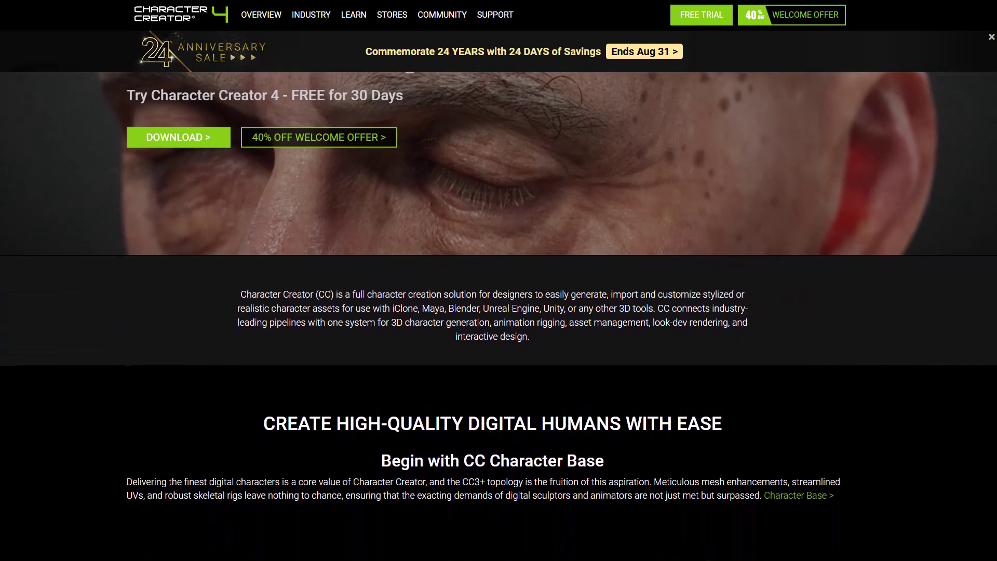
{"action": "scroll", "coordinate": [498, 281], "scroll_direction": "down", "scroll_amount": 2}
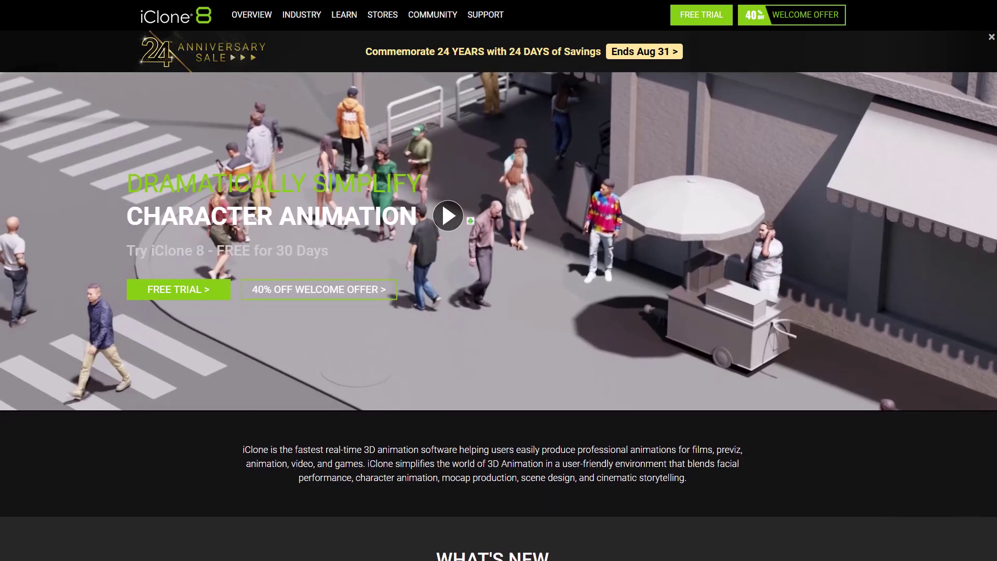
{"action": "scroll", "coordinate": [498, 281], "scroll_direction": "down", "scroll_amount": 3}
{"action": "scroll", "coordinate": [499, 280], "scroll_direction": "down", "scroll_amount": 6}
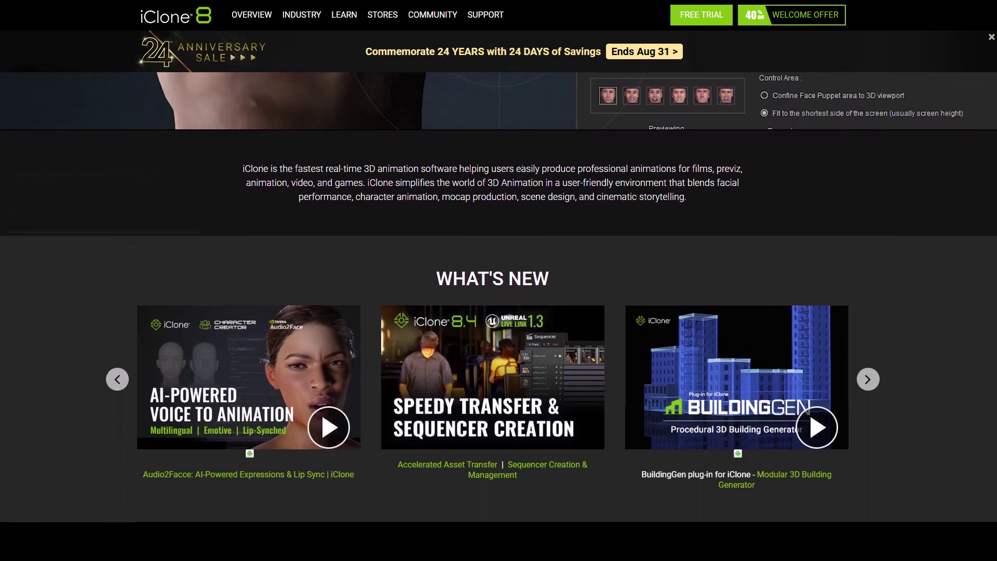
{"action": "scroll", "coordinate": [498, 280], "scroll_direction": "down", "scroll_amount": 6}
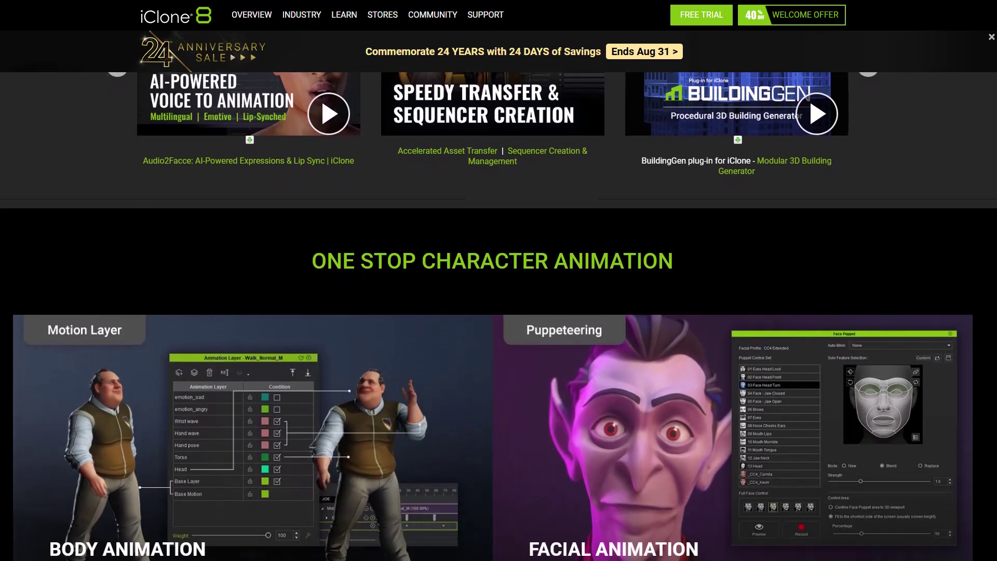
{"action": "scroll", "coordinate": [499, 280], "scroll_direction": "down", "scroll_amount": 6}
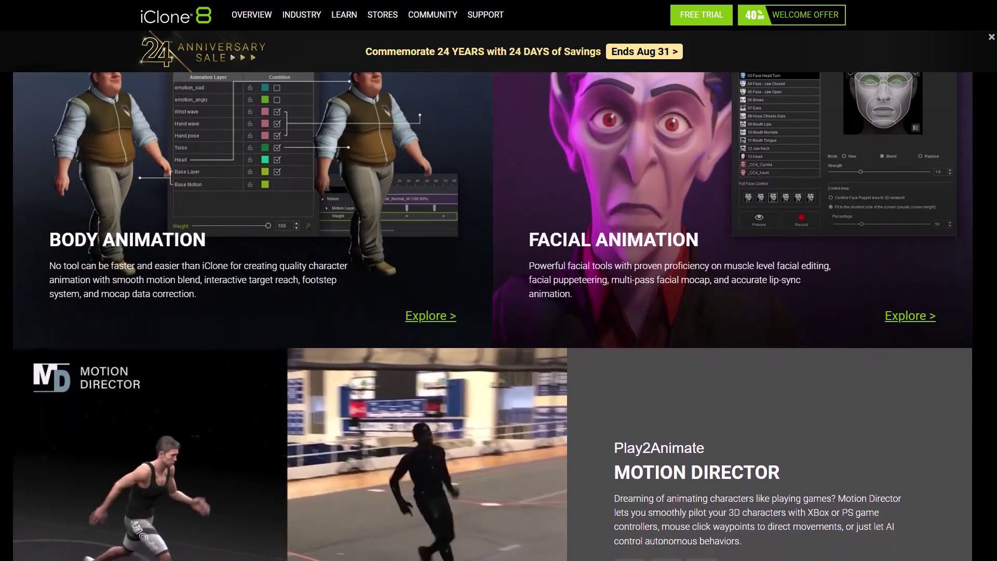
{"action": "scroll", "coordinate": [499, 281], "scroll_direction": "down", "scroll_amount": 5}
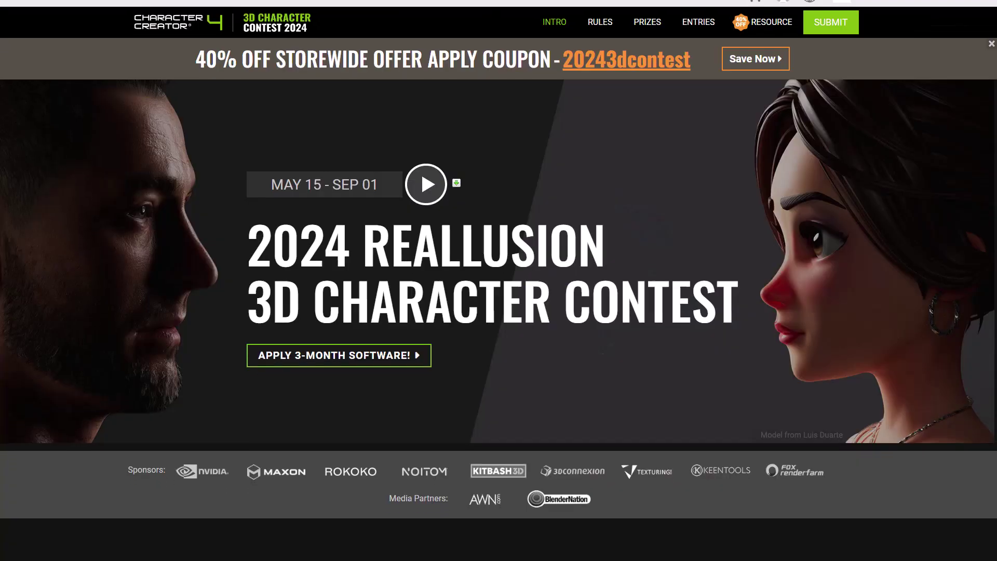
{"action": "scroll", "coordinate": [498, 280], "scroll_direction": "down", "scroll_amount": 3}
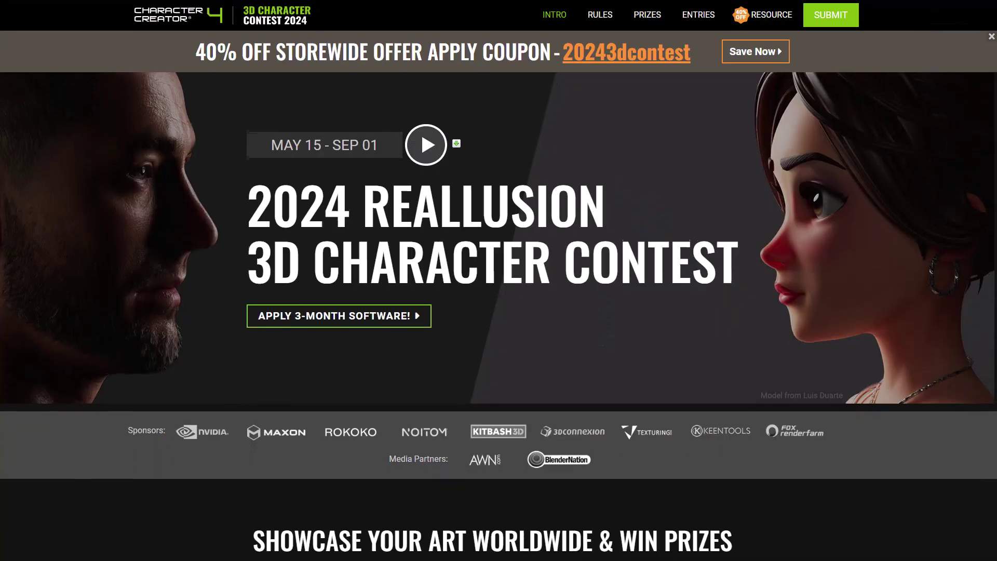
Scroll past the contest prizes, free resources and AccuRIG page to the CC Character Base download
{"action": "scroll", "coordinate": [498, 281], "scroll_direction": "down", "scroll_amount": 4}
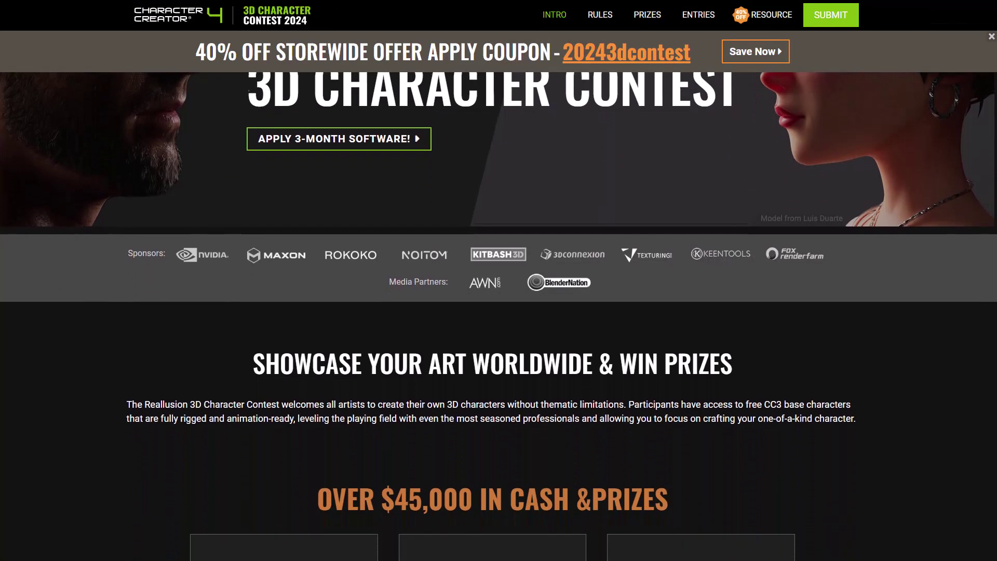
{"action": "scroll", "coordinate": [499, 280], "scroll_direction": "down", "scroll_amount": 3}
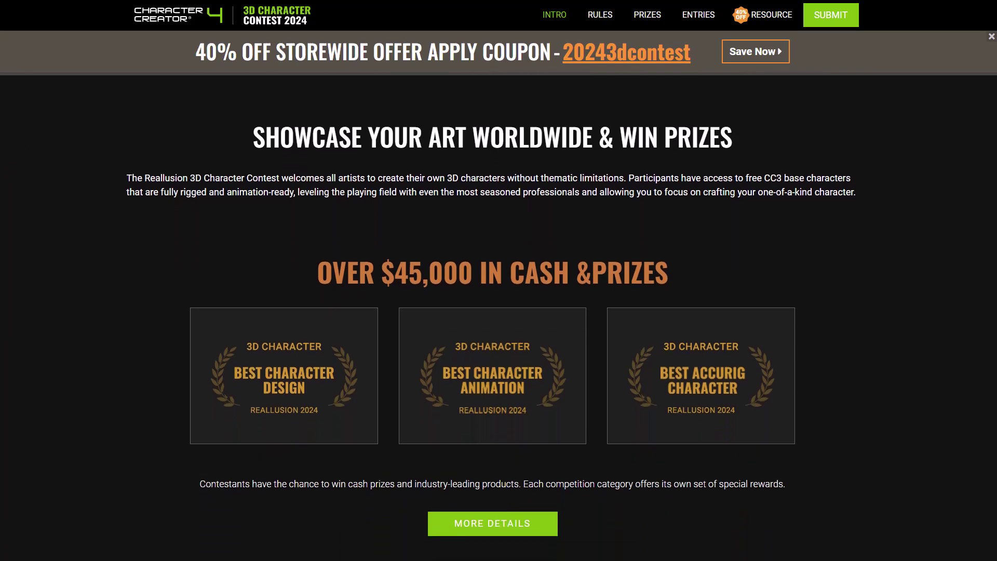
{"action": "scroll", "coordinate": [499, 280], "scroll_direction": "down", "scroll_amount": 4}
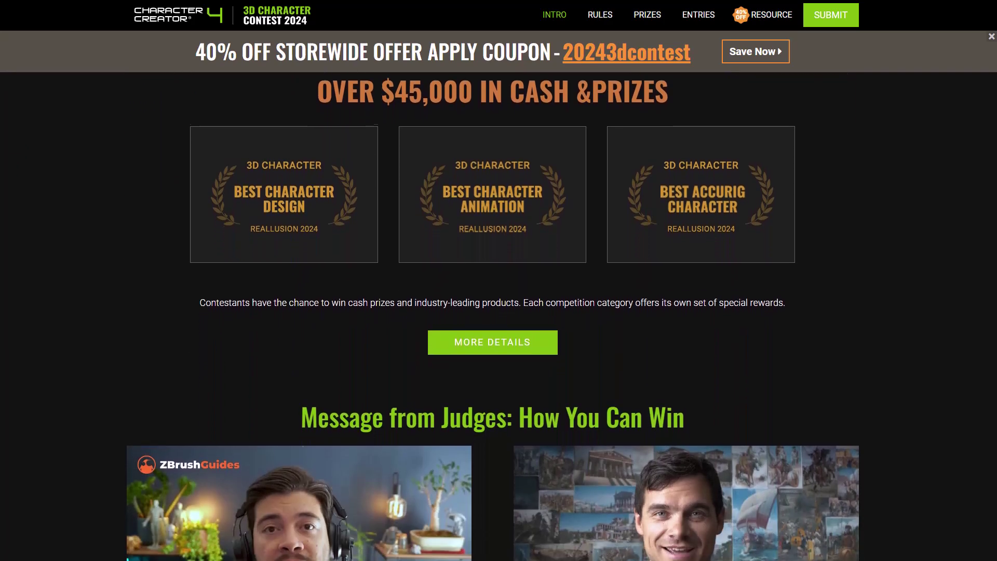
{"action": "scroll", "coordinate": [498, 280], "scroll_direction": "down", "scroll_amount": 4}
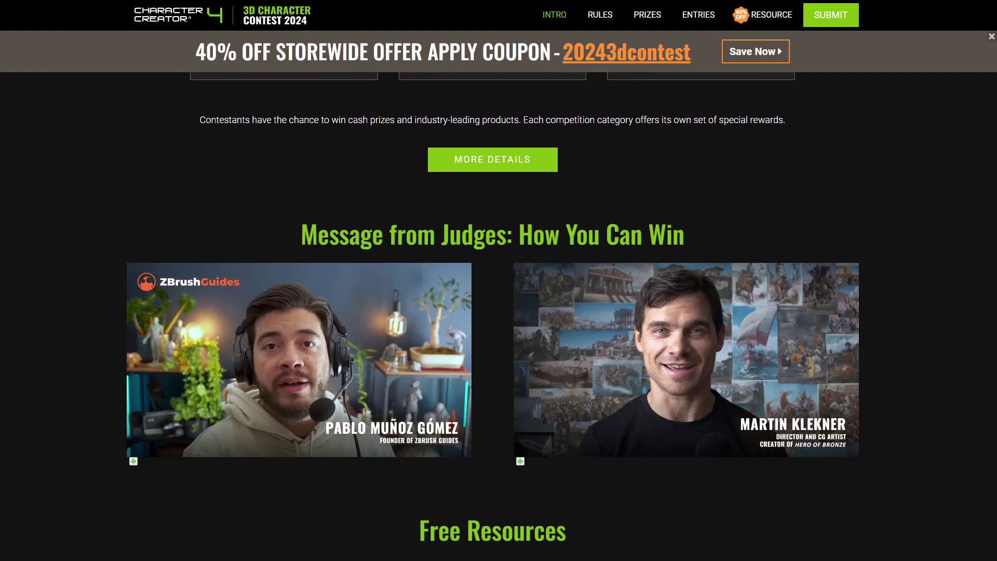
{"action": "scroll", "coordinate": [498, 280], "scroll_direction": "down", "scroll_amount": 3}
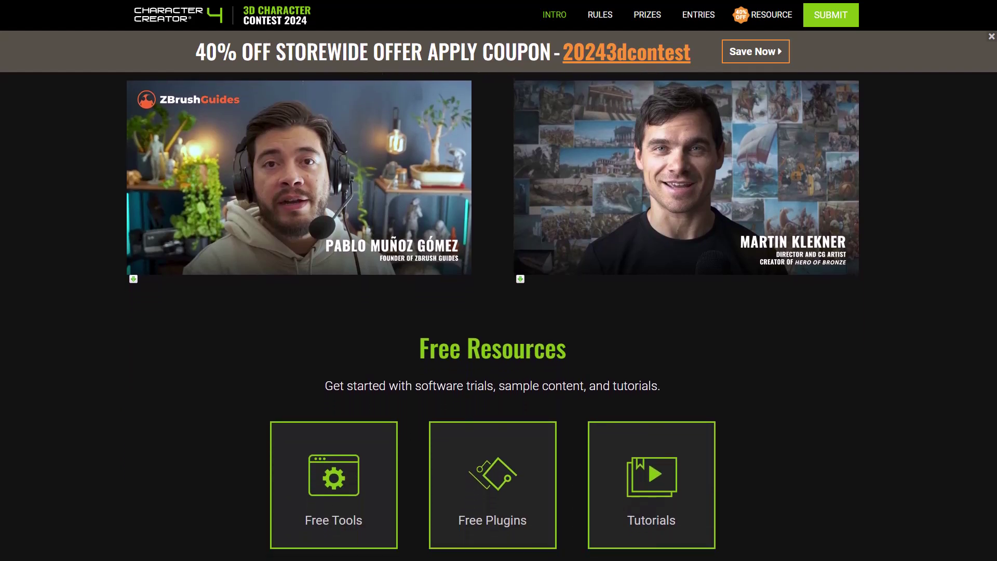
{"action": "scroll", "coordinate": [498, 280], "scroll_direction": "down", "scroll_amount": 3}
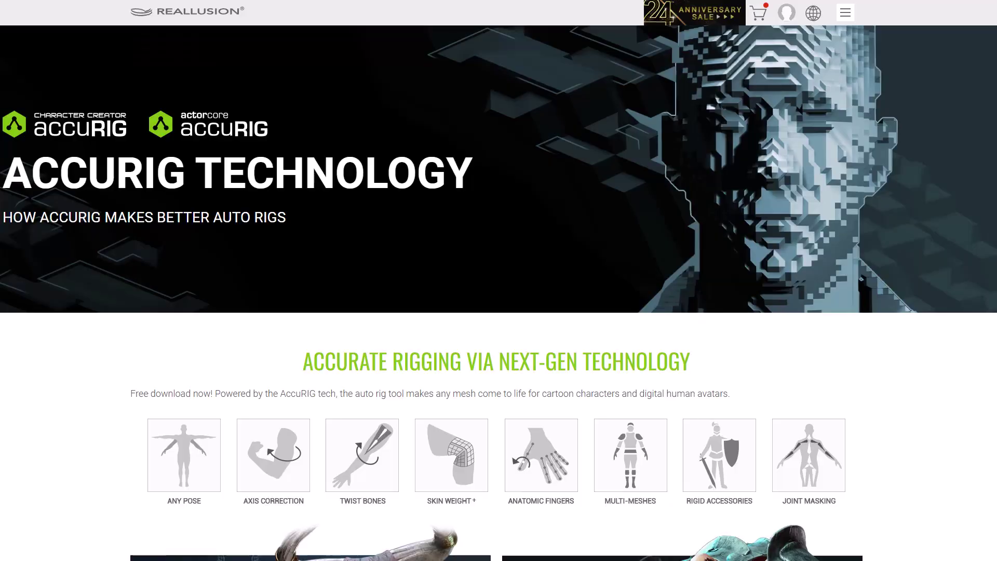
{"action": "scroll", "coordinate": [498, 280], "scroll_direction": "down", "scroll_amount": 12}
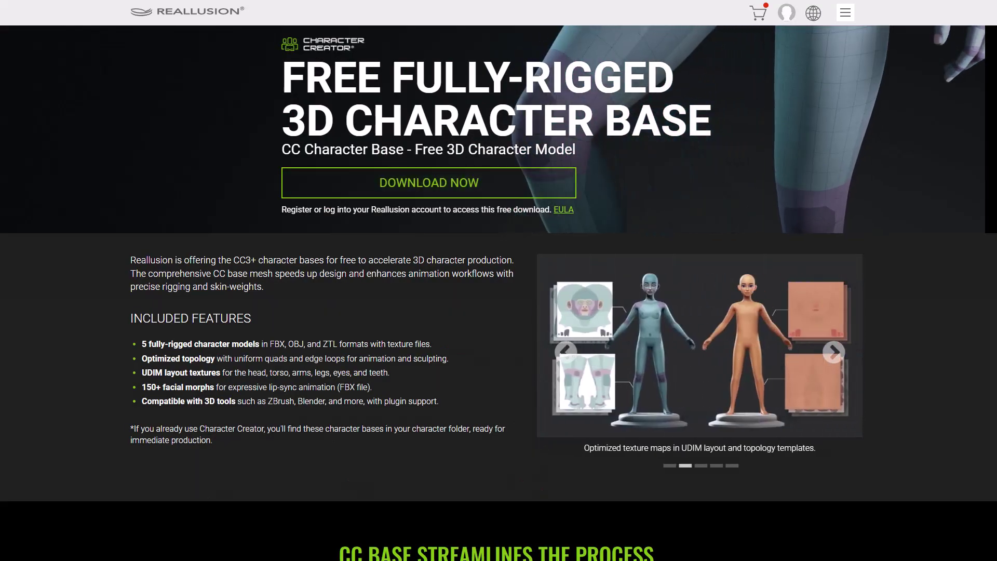
{"action": "scroll", "coordinate": [498, 280], "scroll_direction": "down", "scroll_amount": 13}
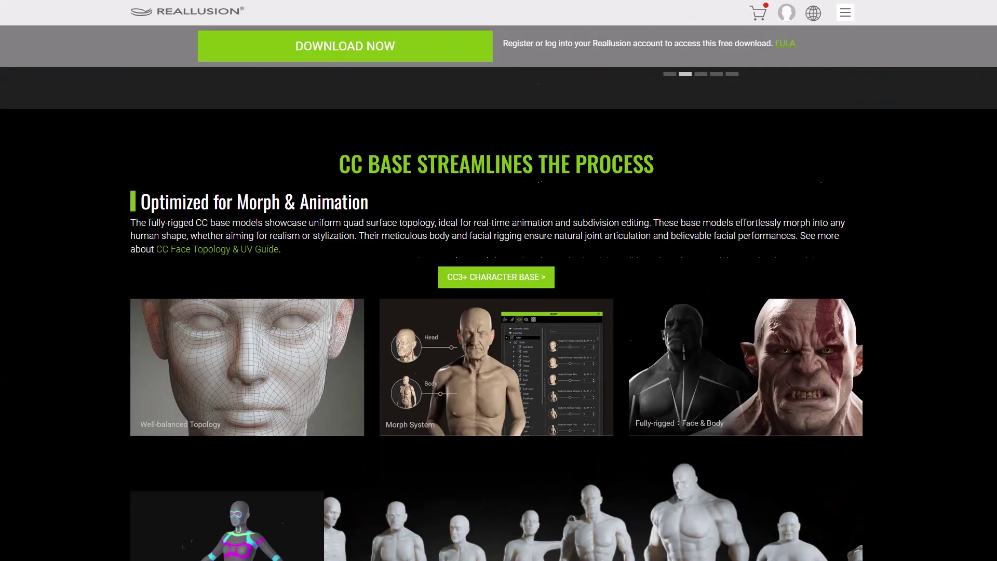